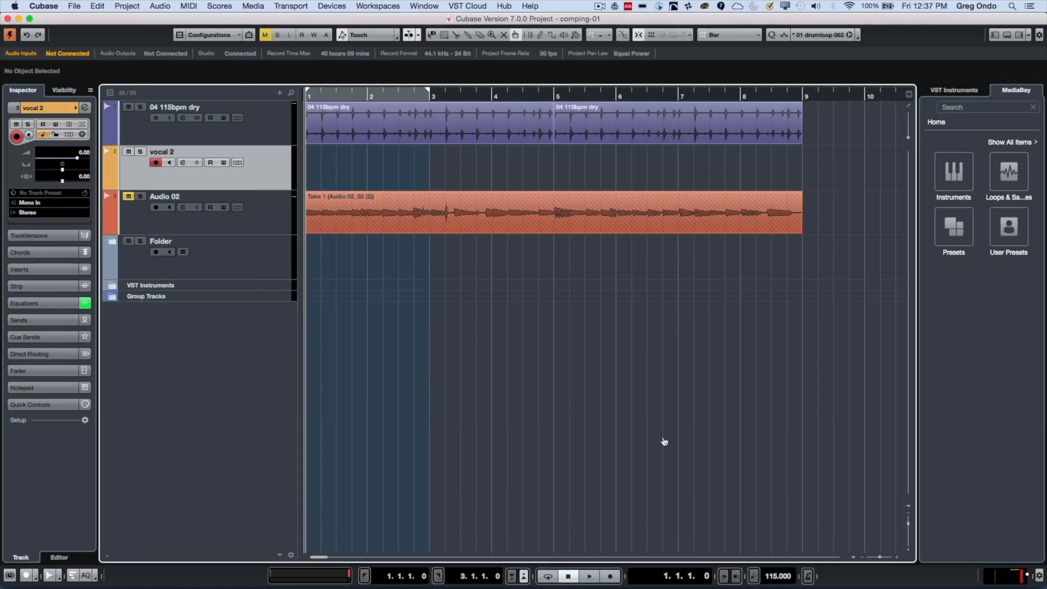
Record two successive takes on the vocal 2 track between bars 1 and 3, starting from bar 1 each time
click(610, 576)
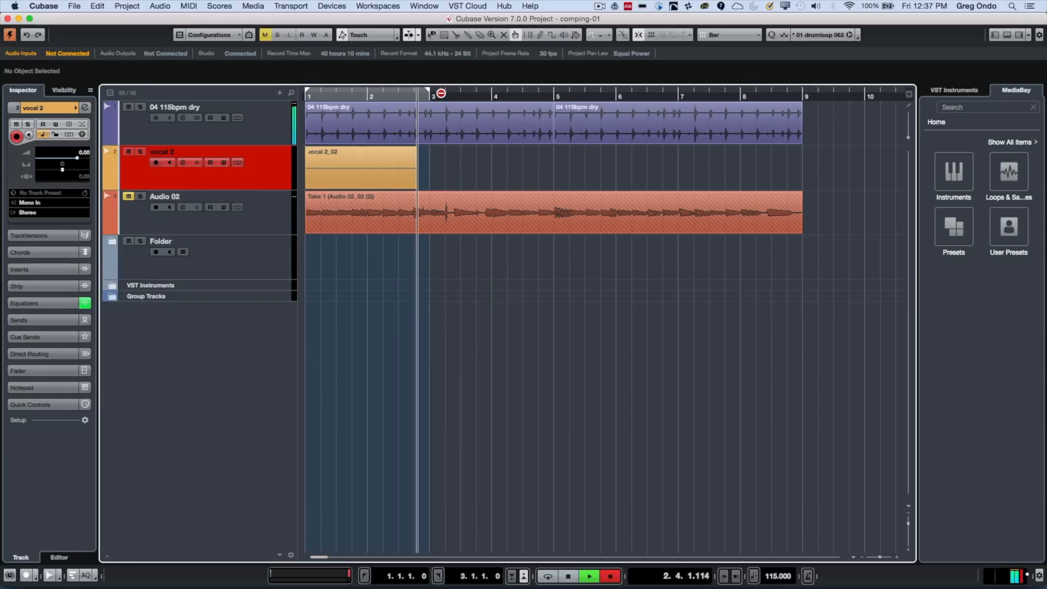
key(space)
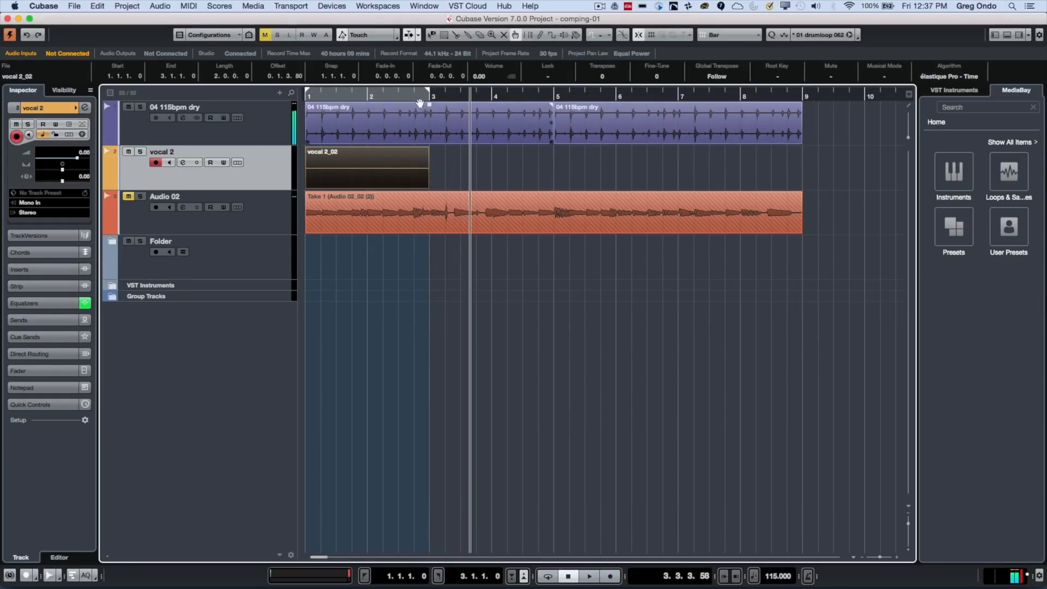
click(396, 95)
click(307, 94)
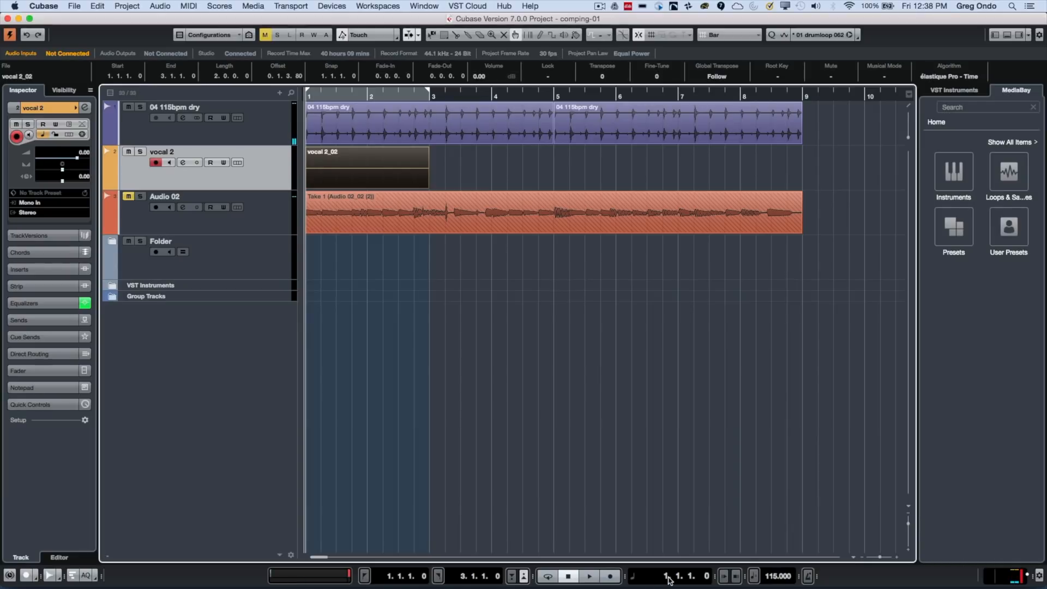
click(614, 580)
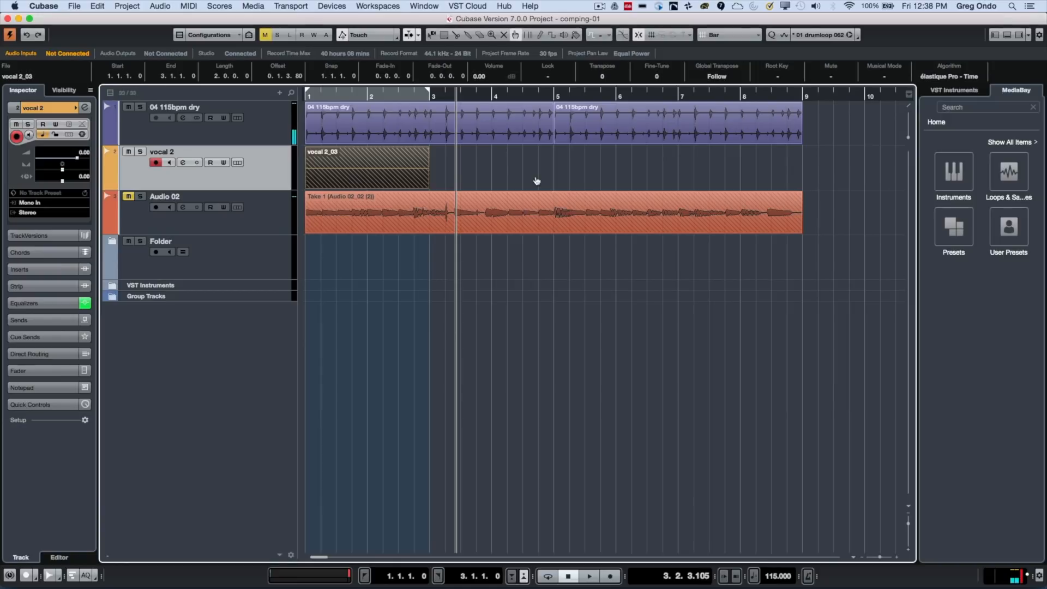
Turn on cycle for bars 1 to 3 and loop-record several more takes on the vocal 2 track from bar 1
click(391, 92)
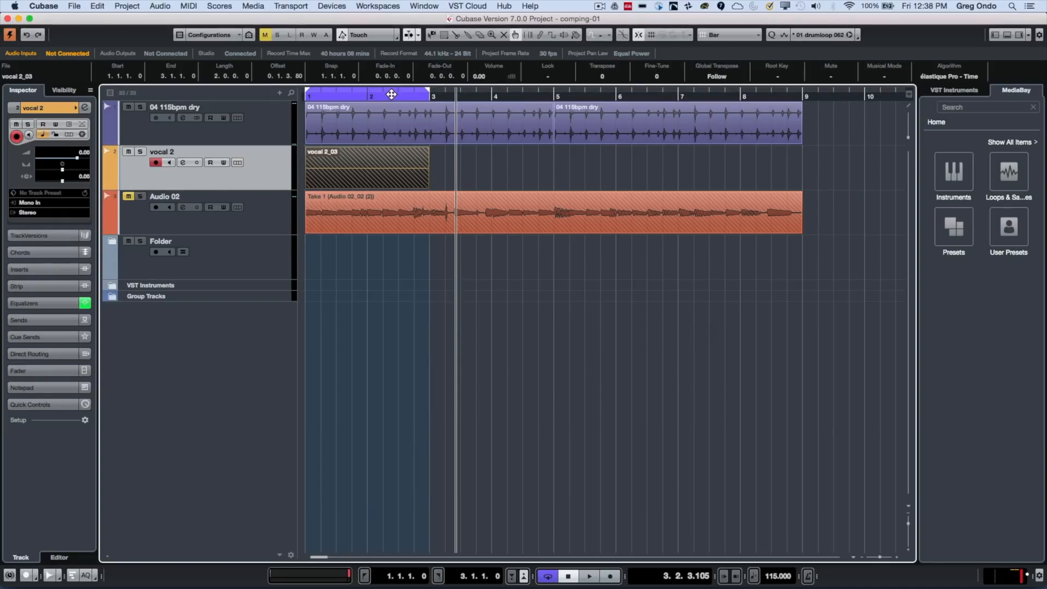
drag(392, 96, 248, 97)
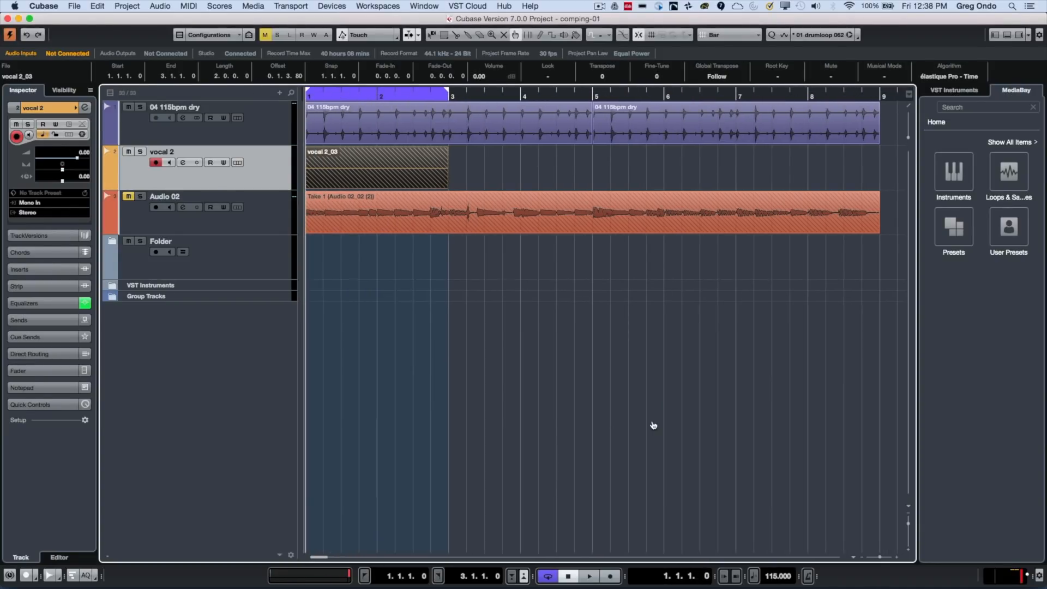
click(607, 573)
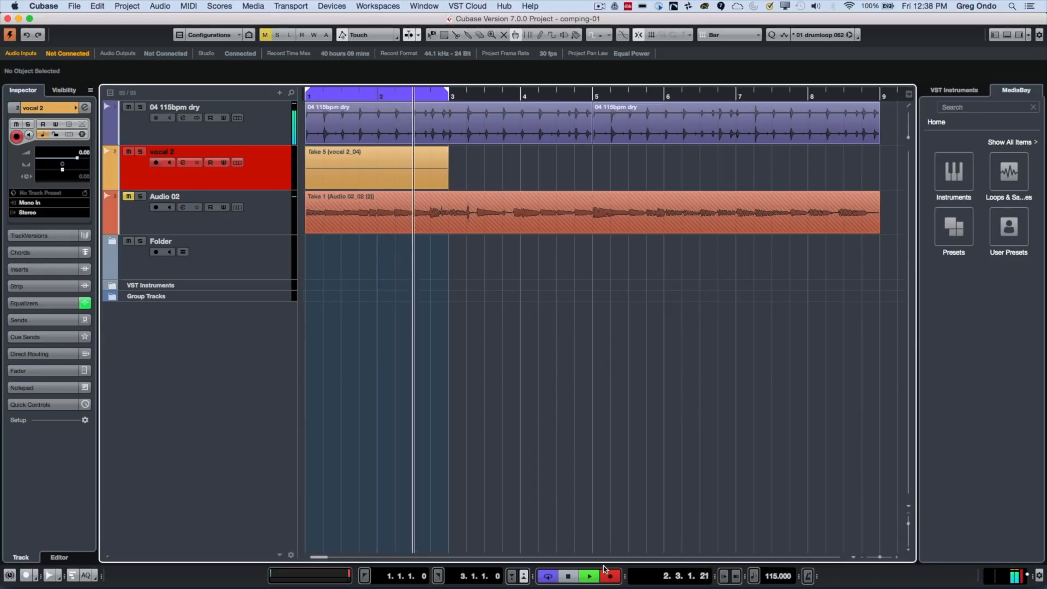
key(space)
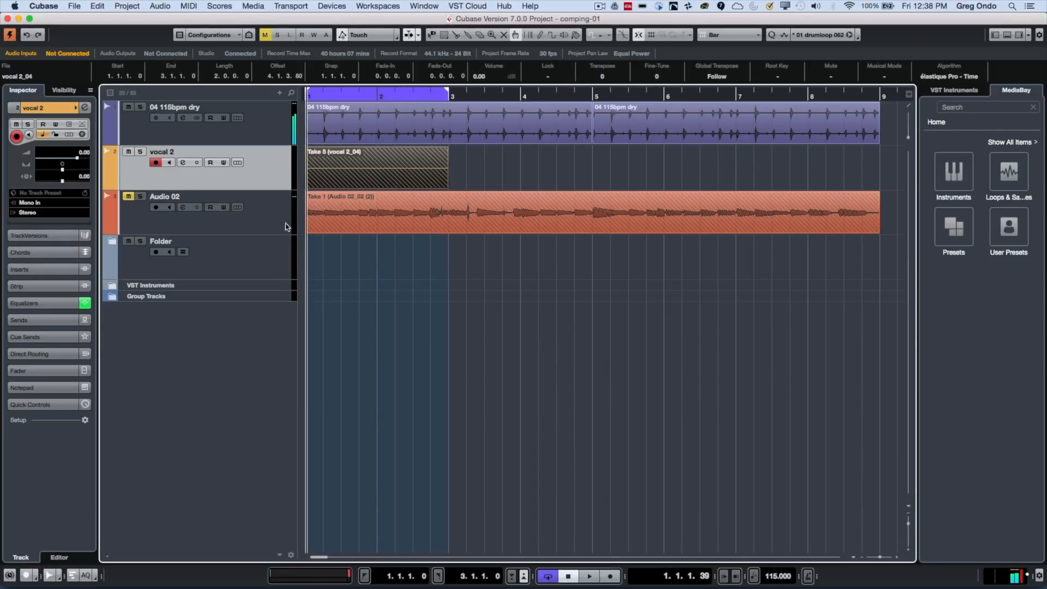
Bring vocal 2_03, Take 4 (vocal 2_04) and finally vocal 2_02 to the front of the stacked vocal 2 event
right_click(382, 169)
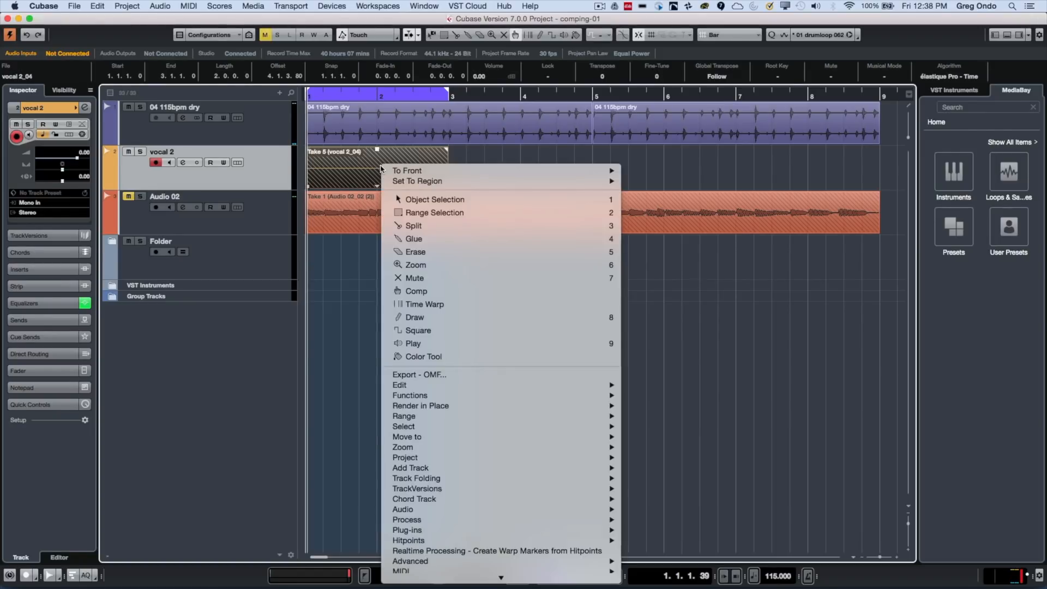
mouse_move(430, 172)
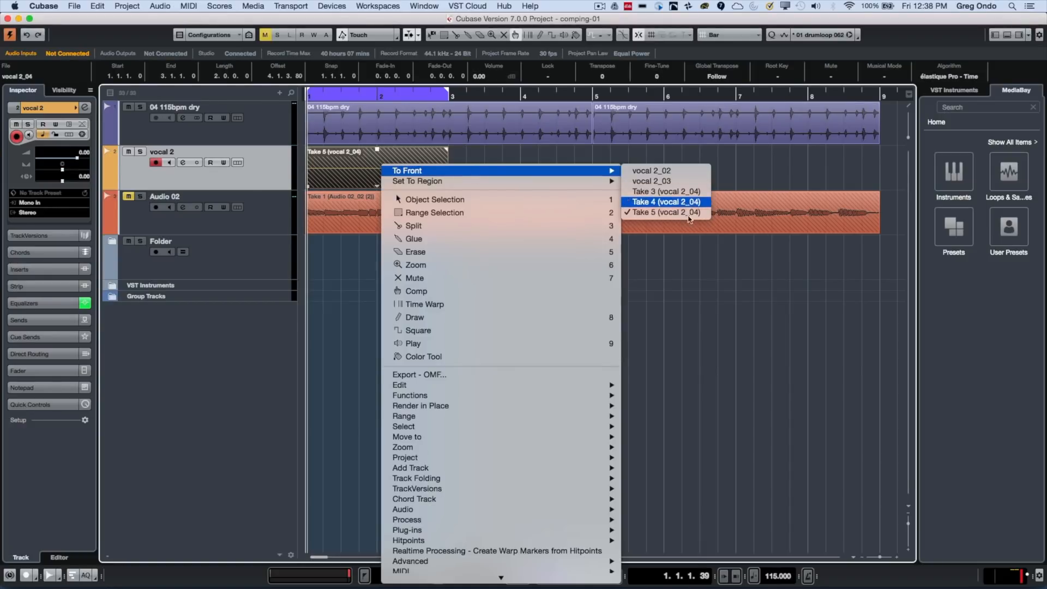
click(687, 185)
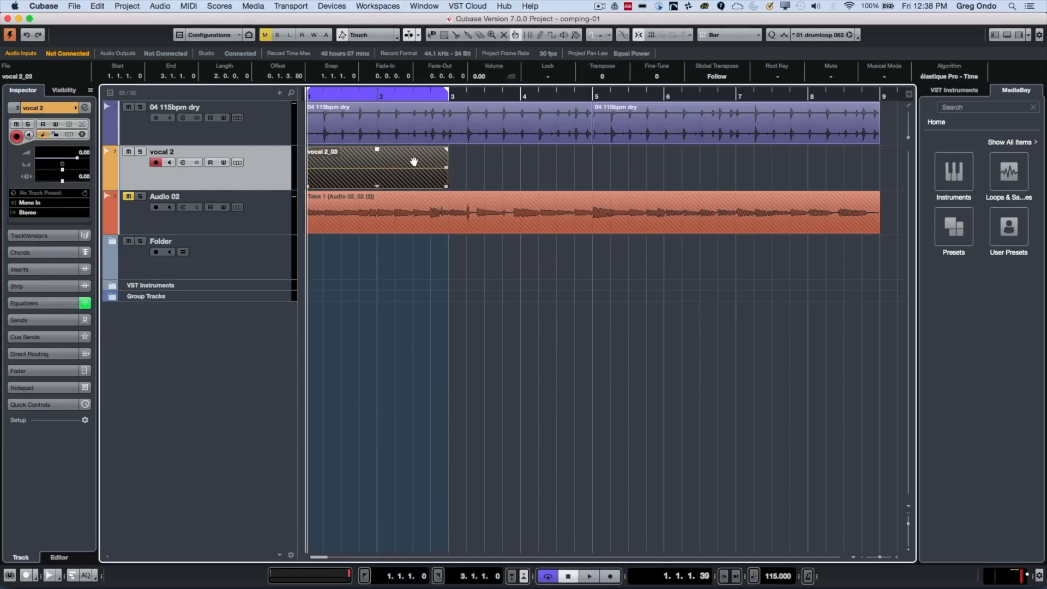
right_click(413, 158)
mouse_move(465, 167)
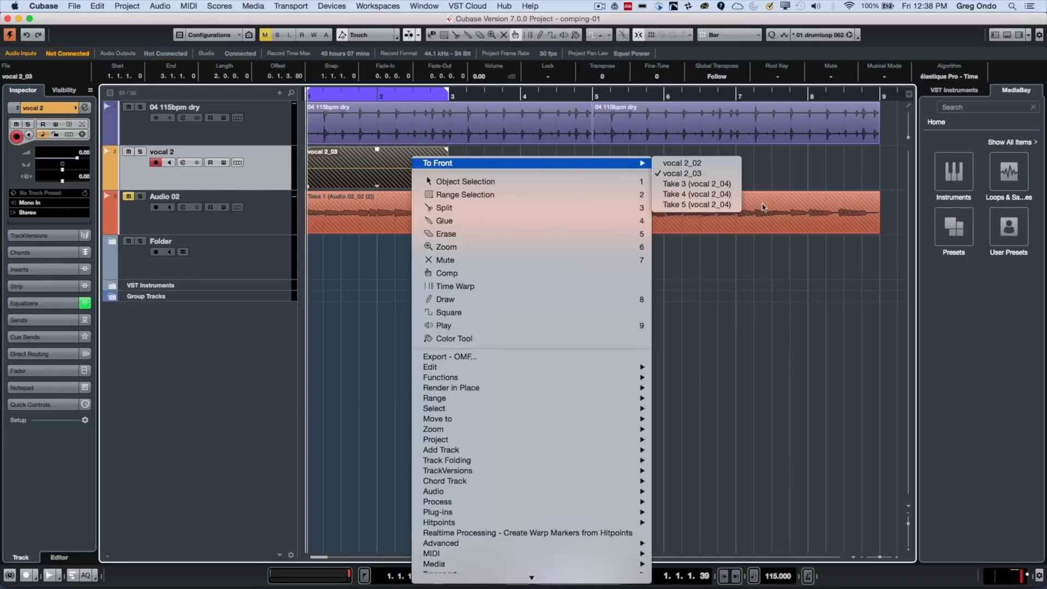
click(709, 194)
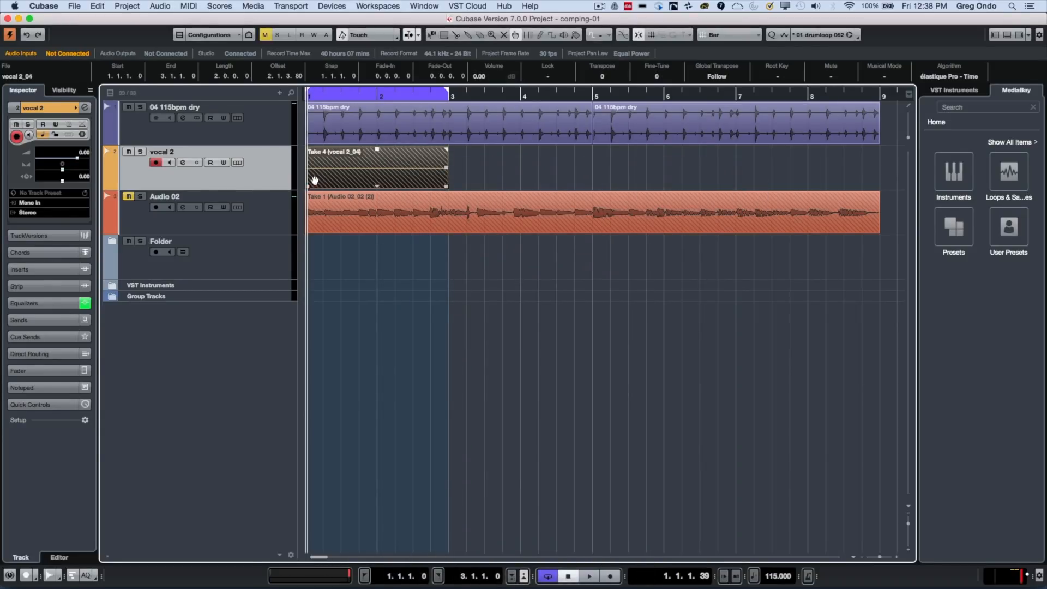
right_click(387, 173)
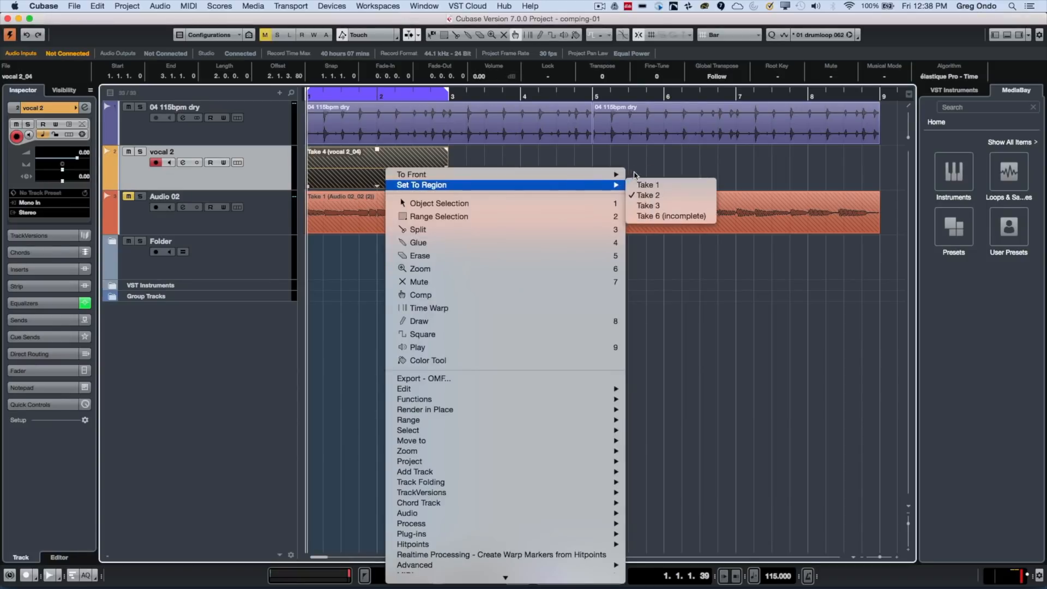
mouse_move(610, 174)
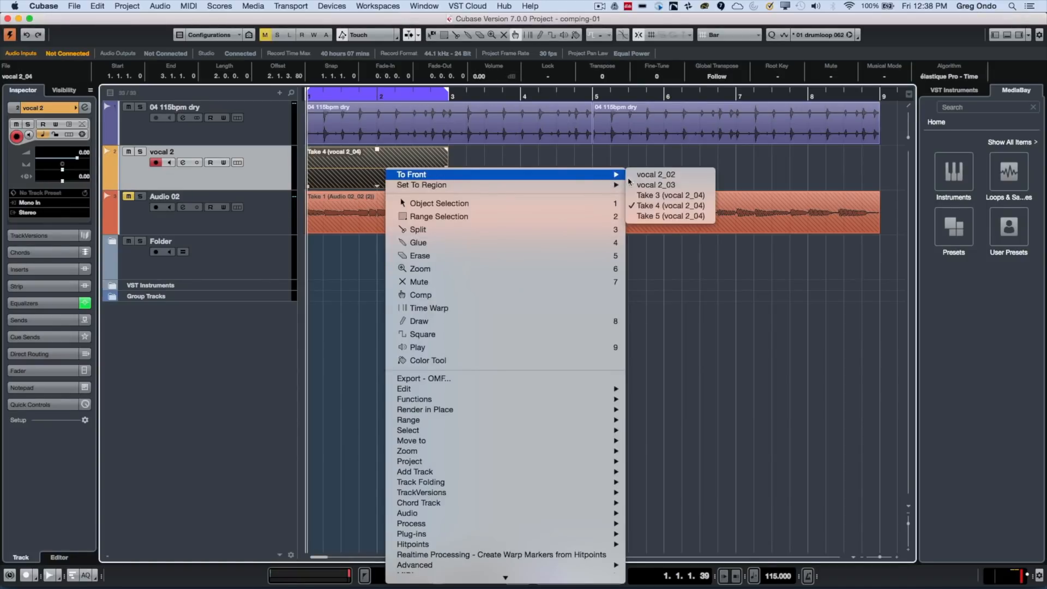
click(670, 175)
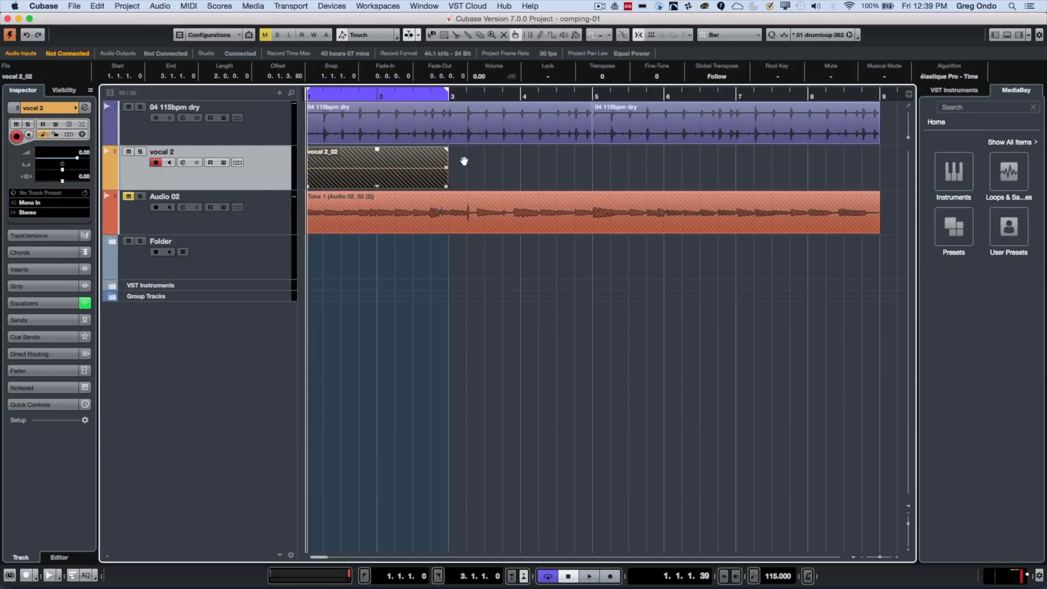
Examine the stacked takes of the vocal 2 track in its lanes and hide the lanes again
click(237, 163)
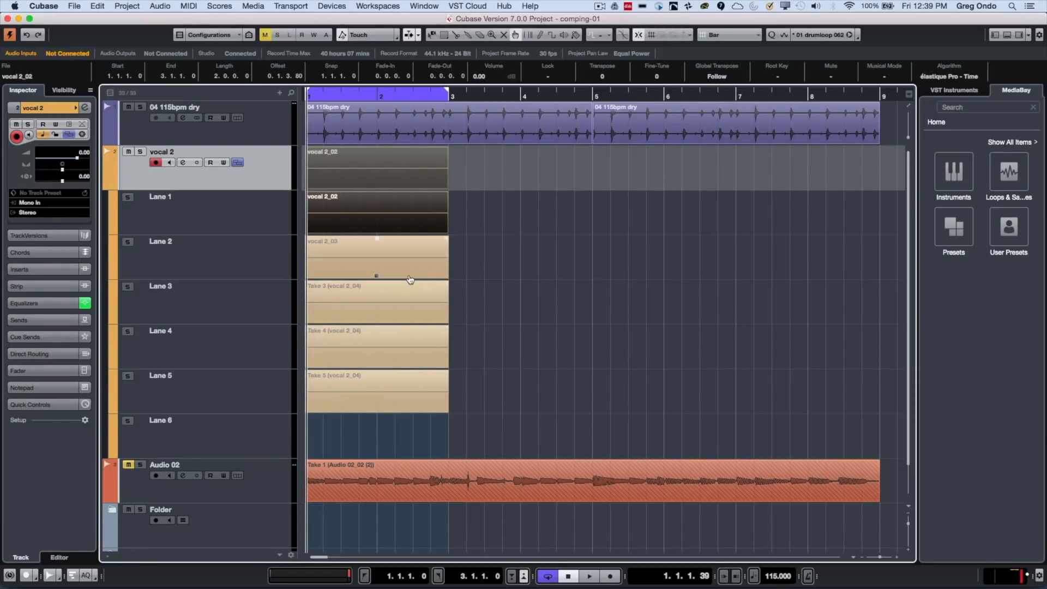
click(237, 163)
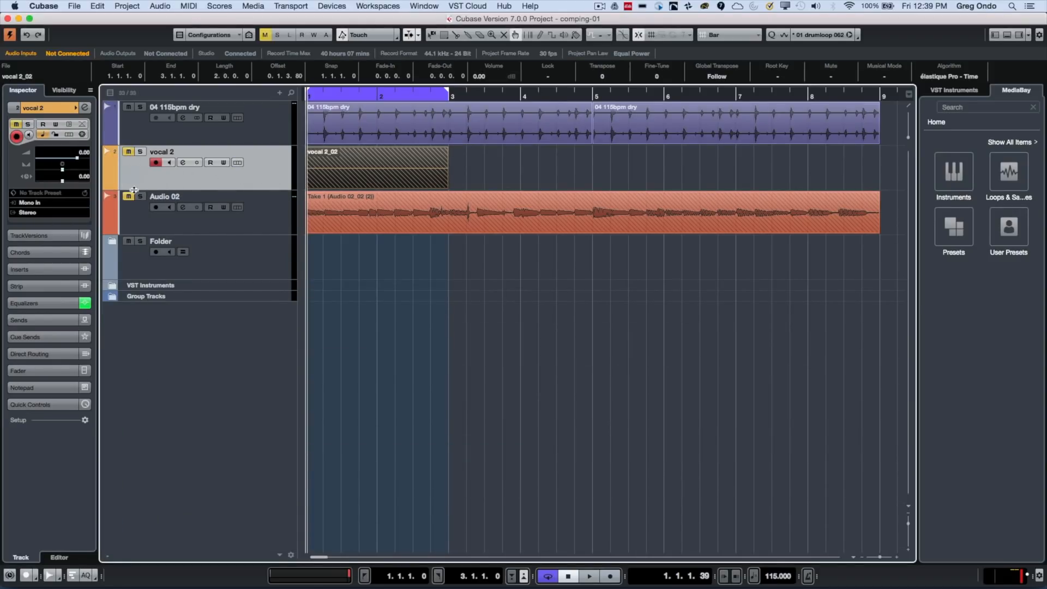
Unmute the Audio 02 track and set the cycle range to its take event, from bar 1 to bar 9
click(129, 197)
drag(448, 257, 811, 229)
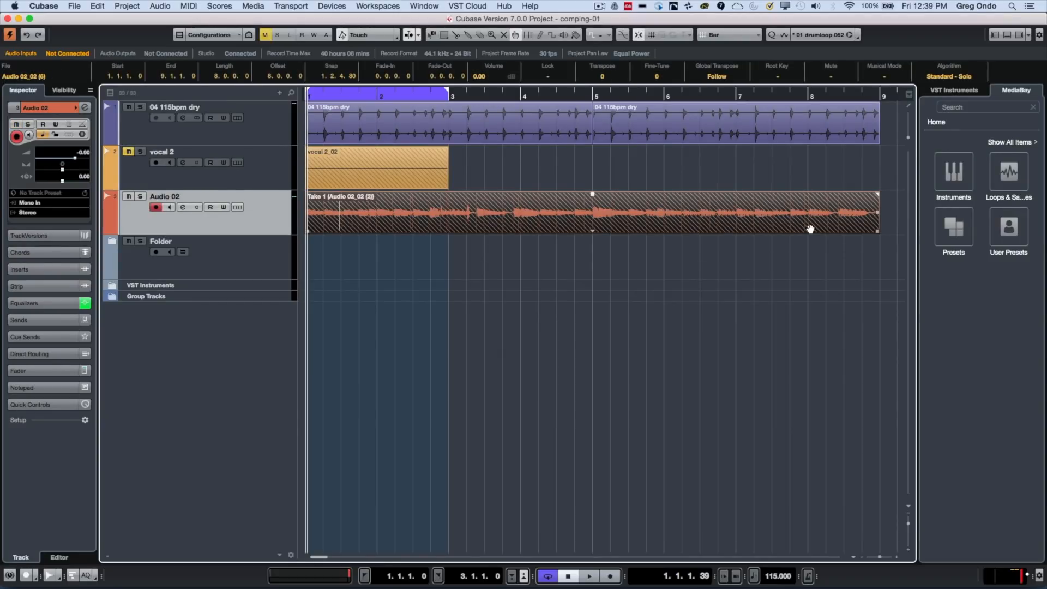
key(p)
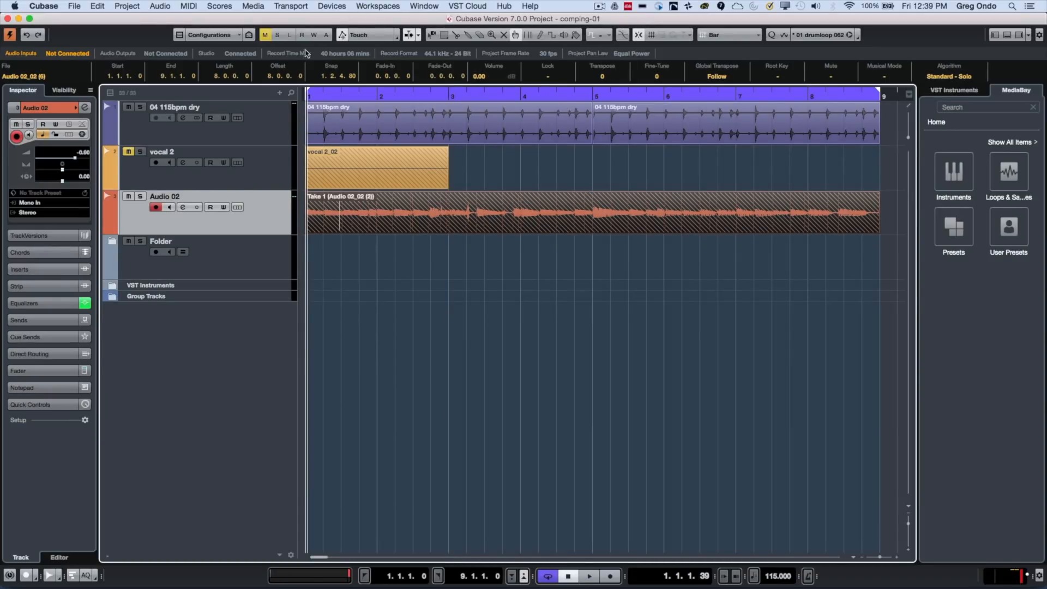
Show the lanes of the Audio 02 track and activate the Comp tool
click(238, 207)
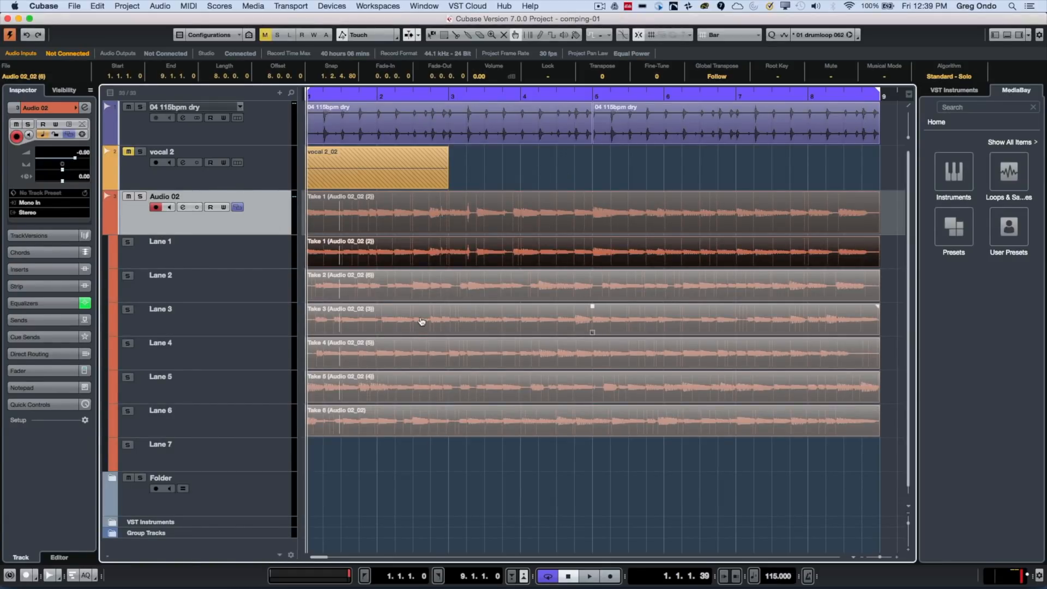
right_click(476, 171)
click(485, 175)
click(485, 177)
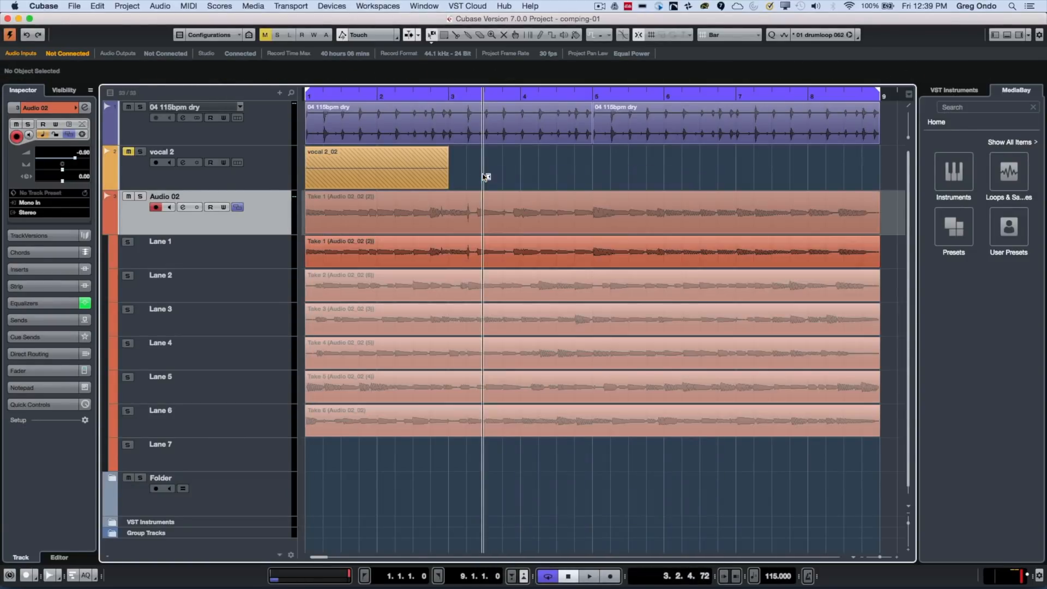
right_click(495, 154)
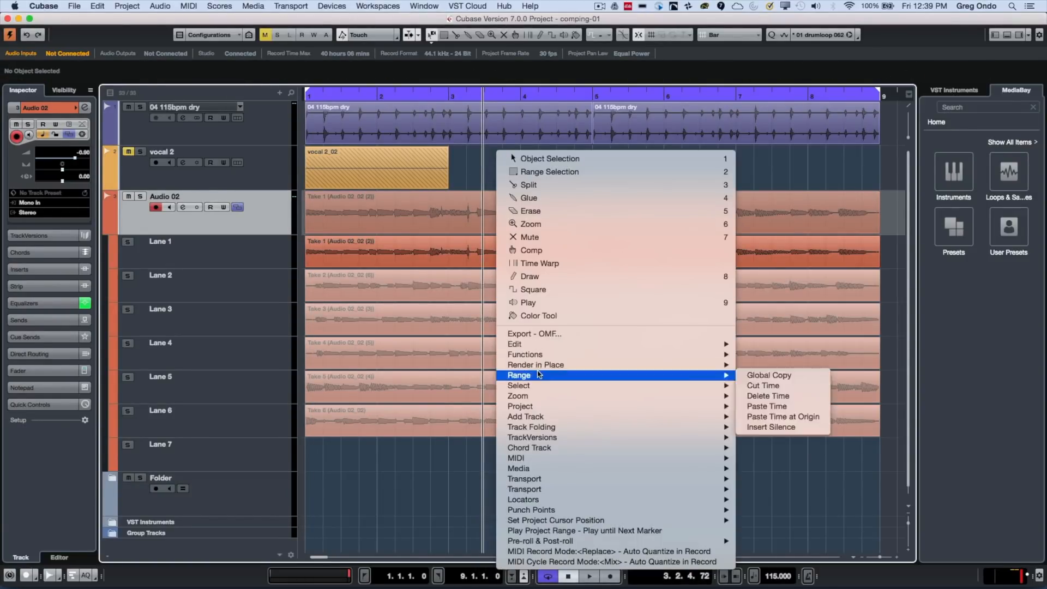
click(557, 255)
During cycle playback, switch the active Audio 02 take to Take 2, 3, 4 and finally 5, and stop playback
key(space)
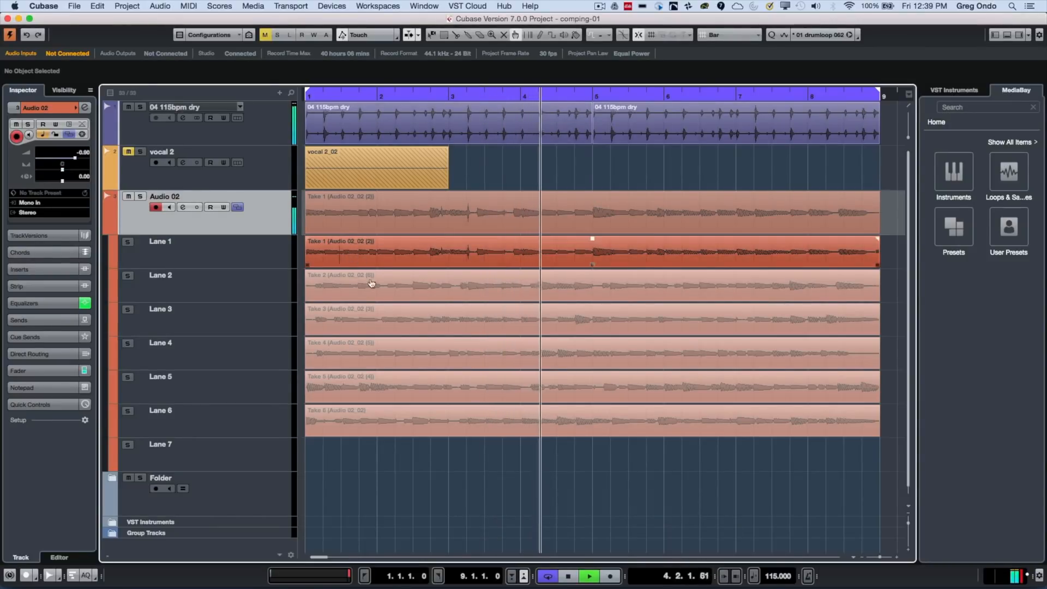
click(446, 283)
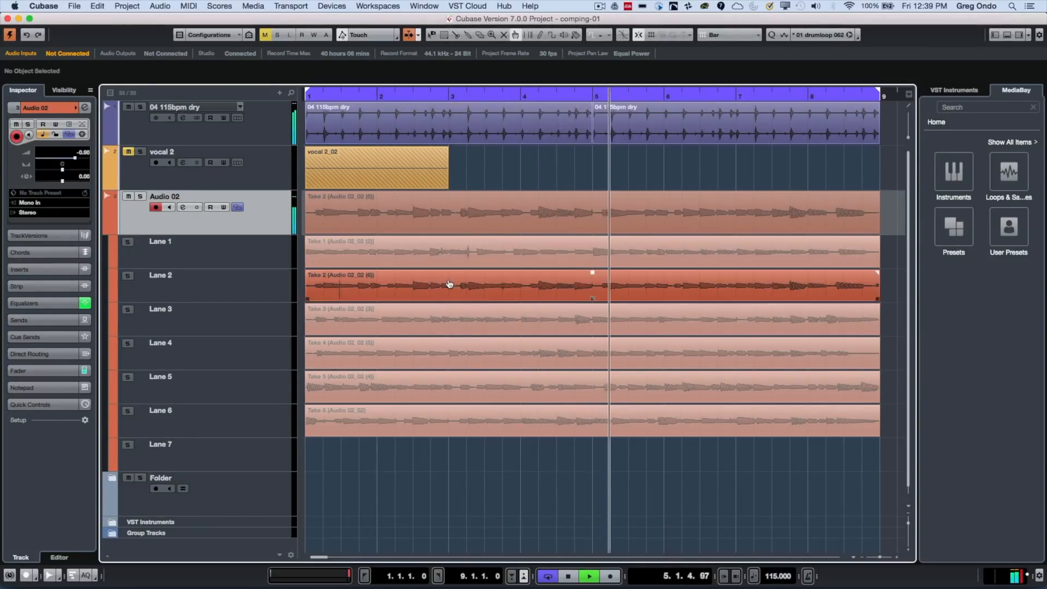
click(448, 317)
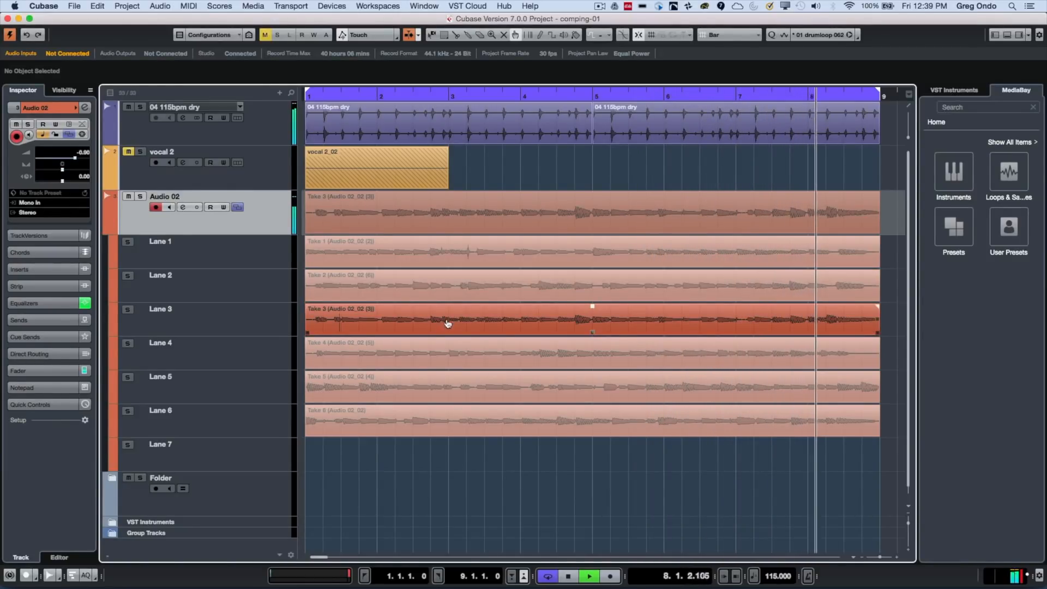
click(437, 354)
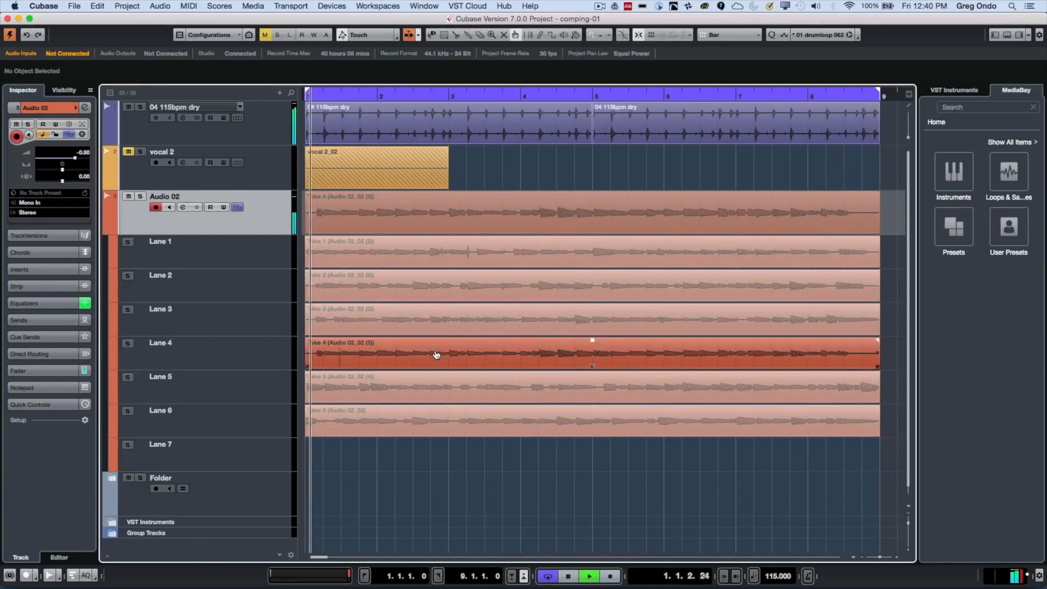
click(434, 385)
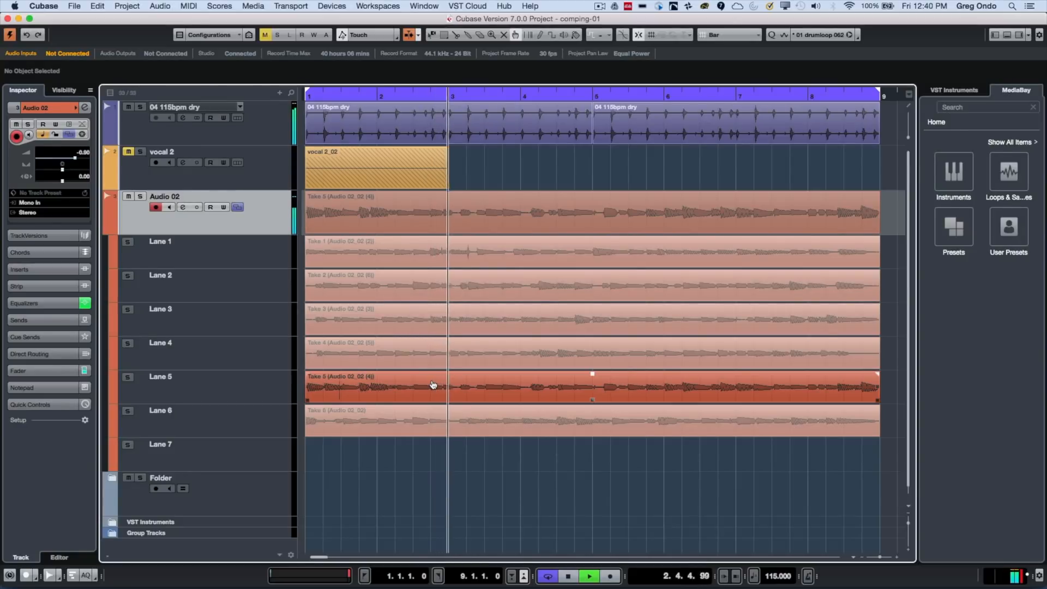
key(space)
Comp Audio 02 by bar: Take 2 for bar 3, Take 4 for bar 6, Take 2 for bar 7 and Take 3 for bar 8
click(601, 229)
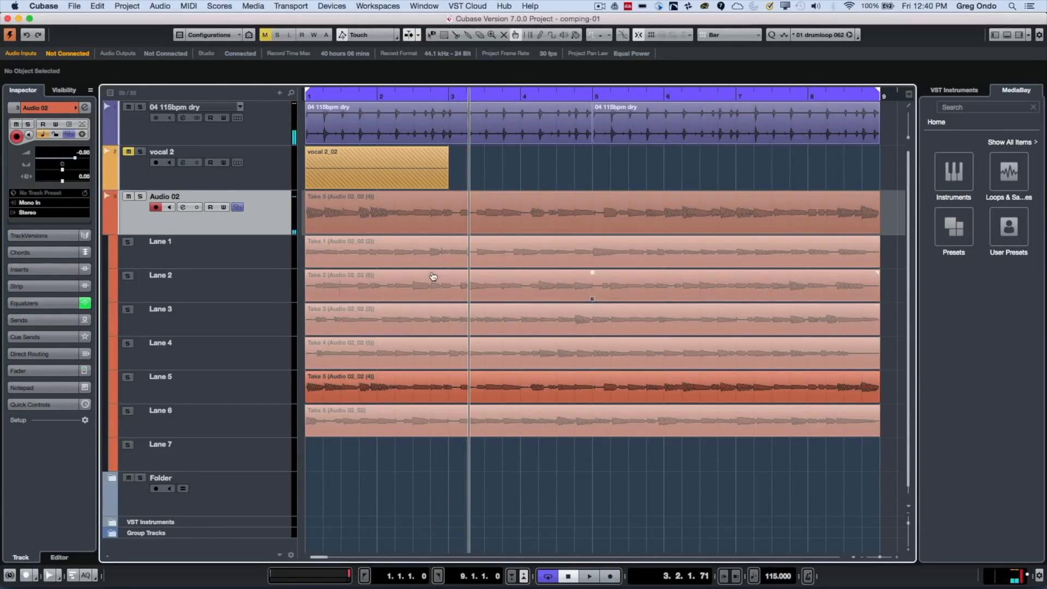
click(514, 274)
click(485, 287)
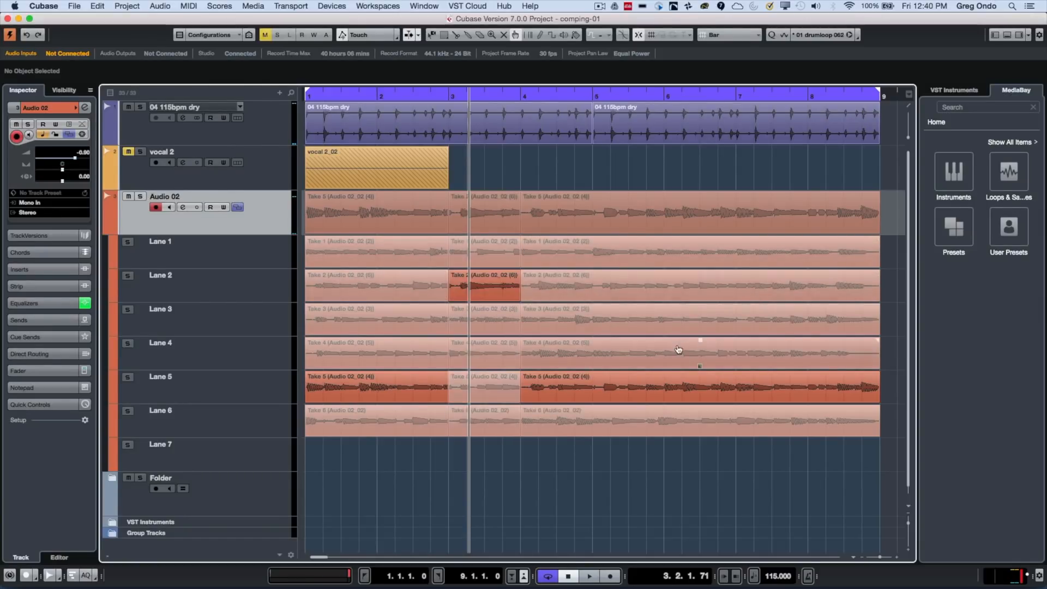
click(723, 345)
click(743, 293)
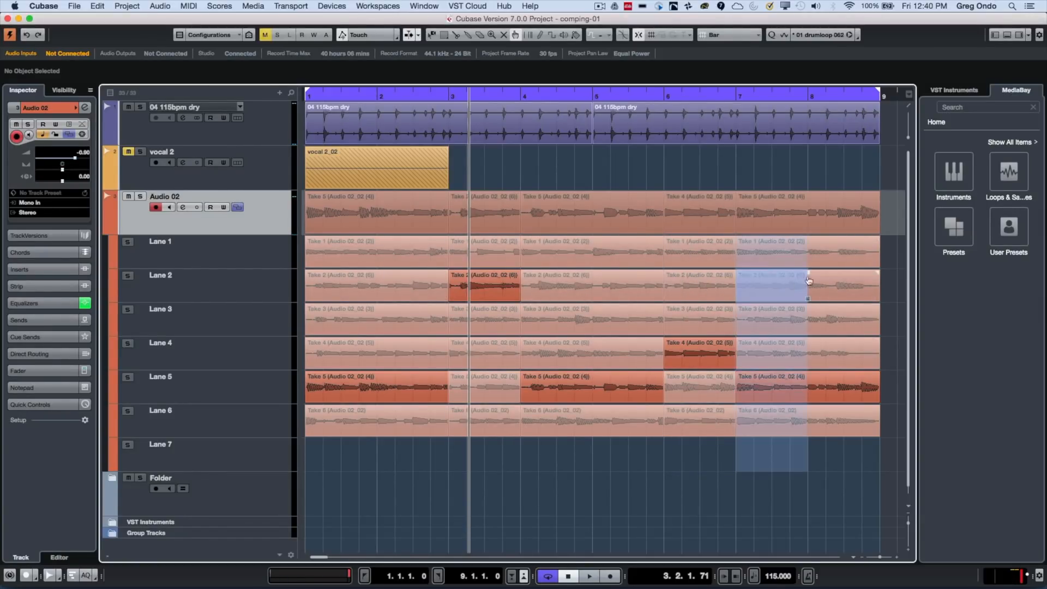
click(850, 319)
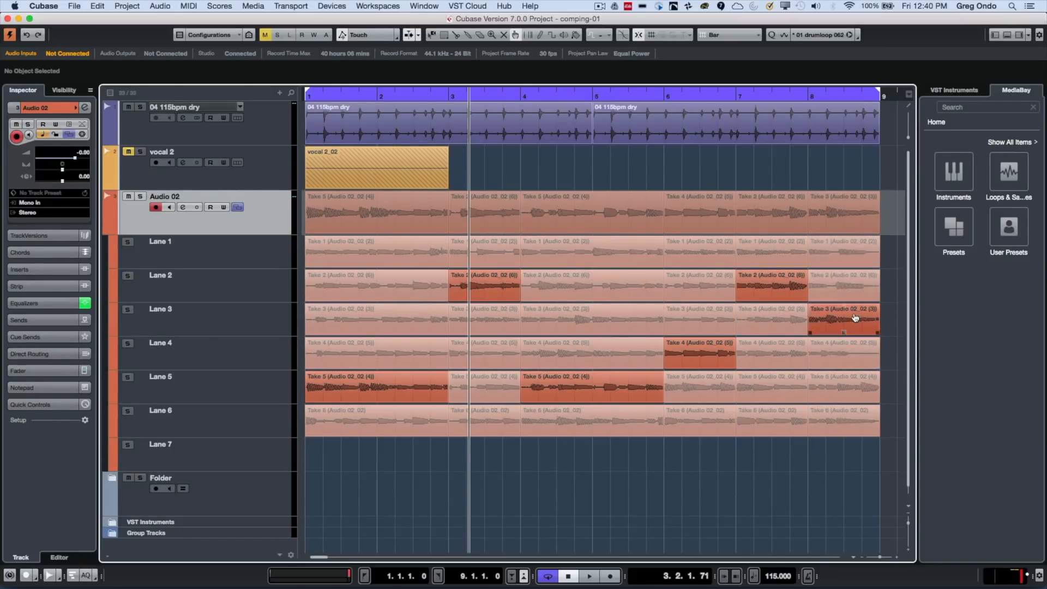
With Snap off, define a comp section from about bar 4.6 to bar 6.6 on Take 2 and switch it to Take 4
click(639, 35)
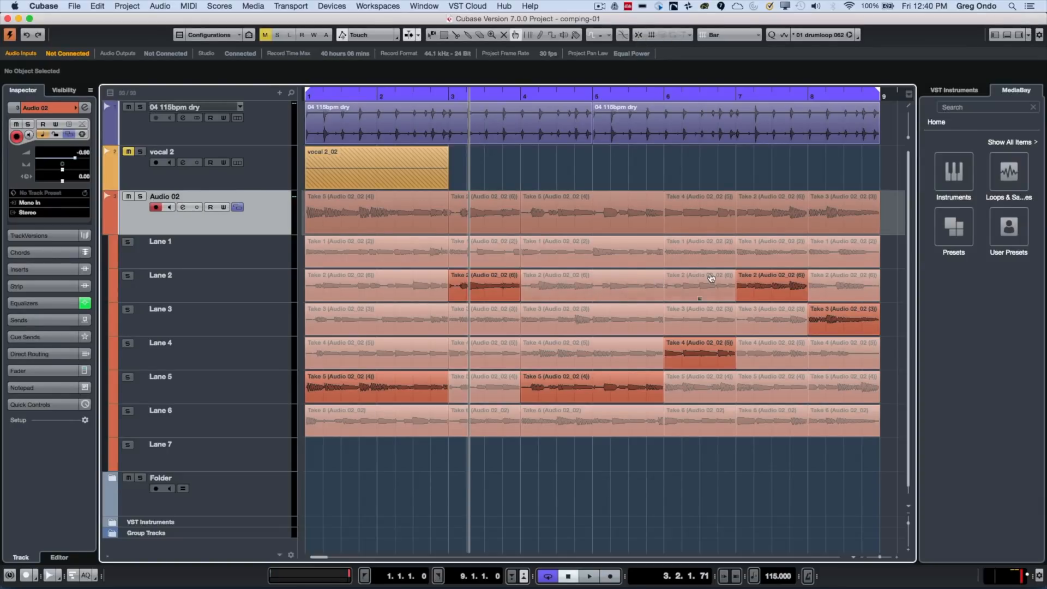
drag(709, 285, 565, 290)
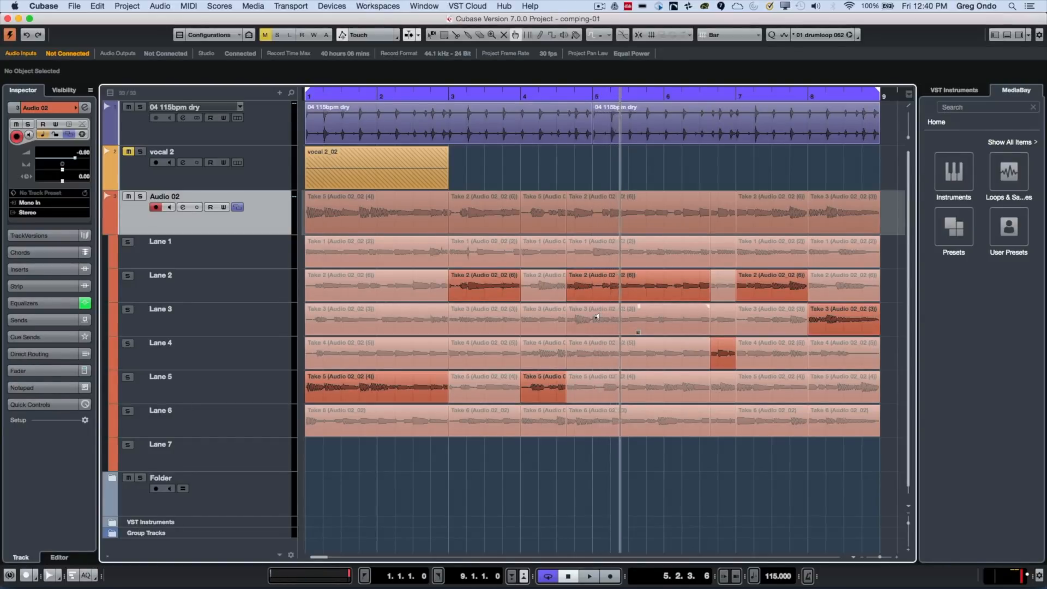
click(607, 357)
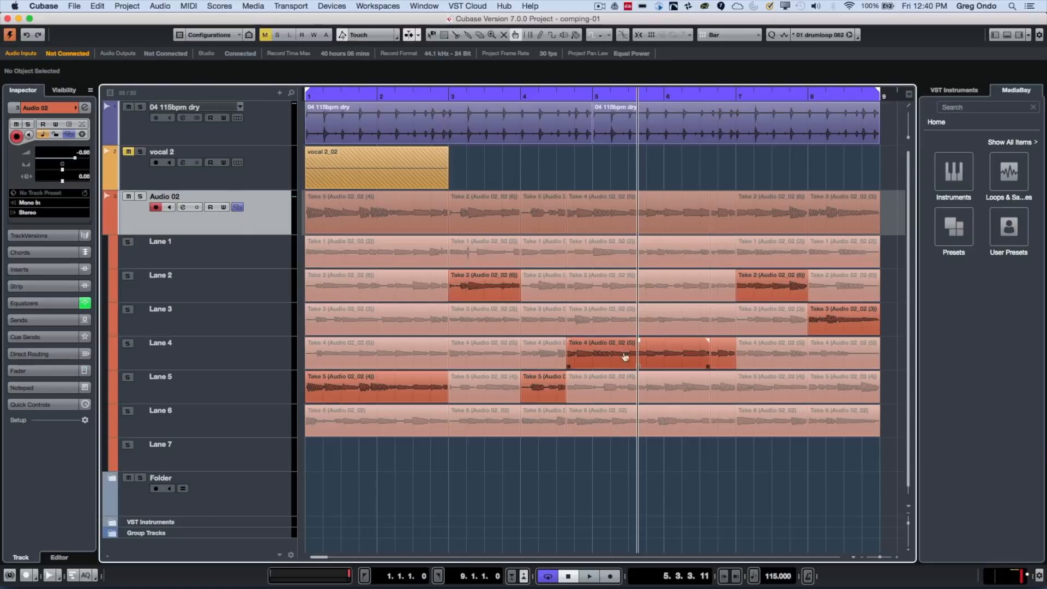
Split the Take 4 comp section on Audio 02 at about bar 5.5 and bar 5.9
click(538, 391)
click(531, 388)
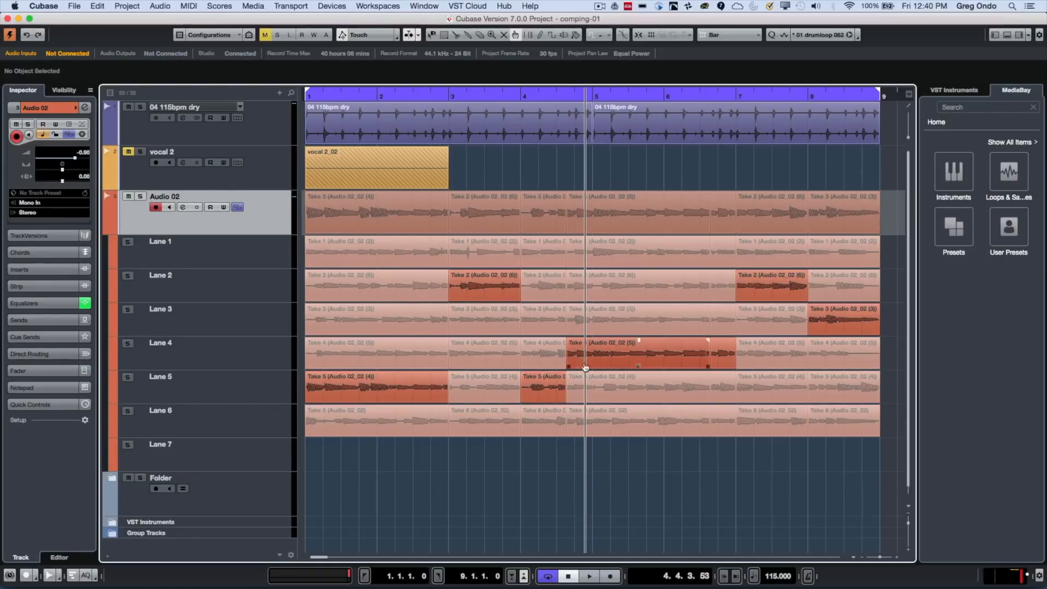
alt+click(628, 359)
alt+click(660, 355)
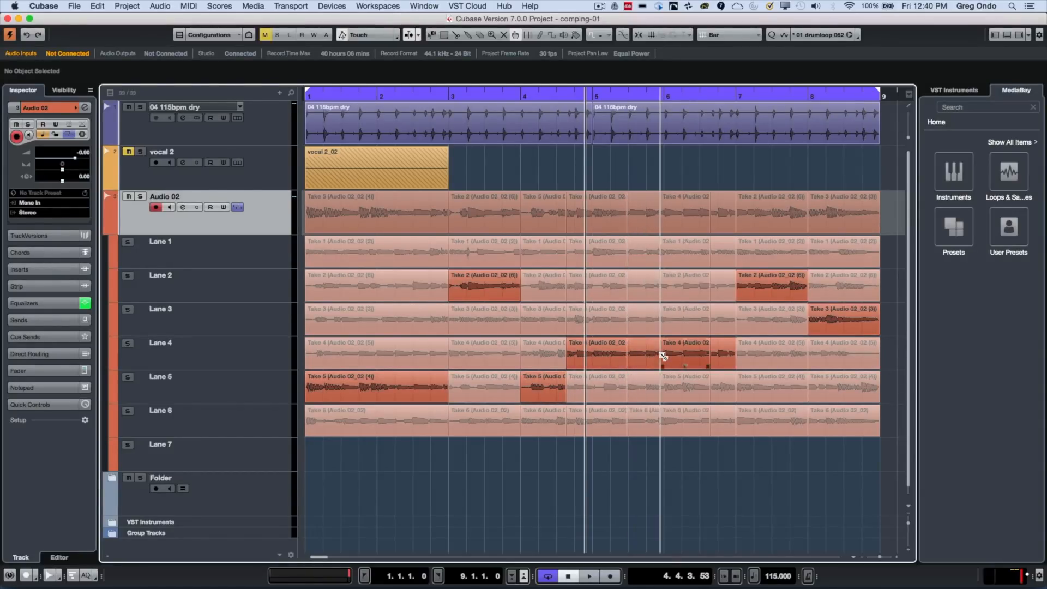
Switch the short section between about bar 5.5 and 5.9 to Take 3, Take 2, Take 1 and finally back to Take 3
click(648, 322)
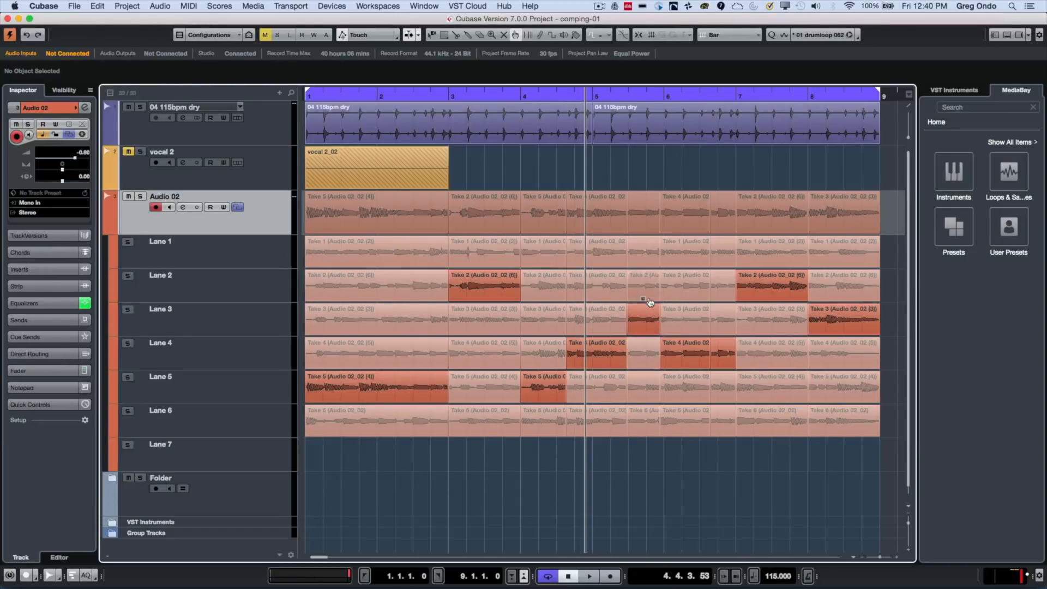
click(646, 286)
click(644, 253)
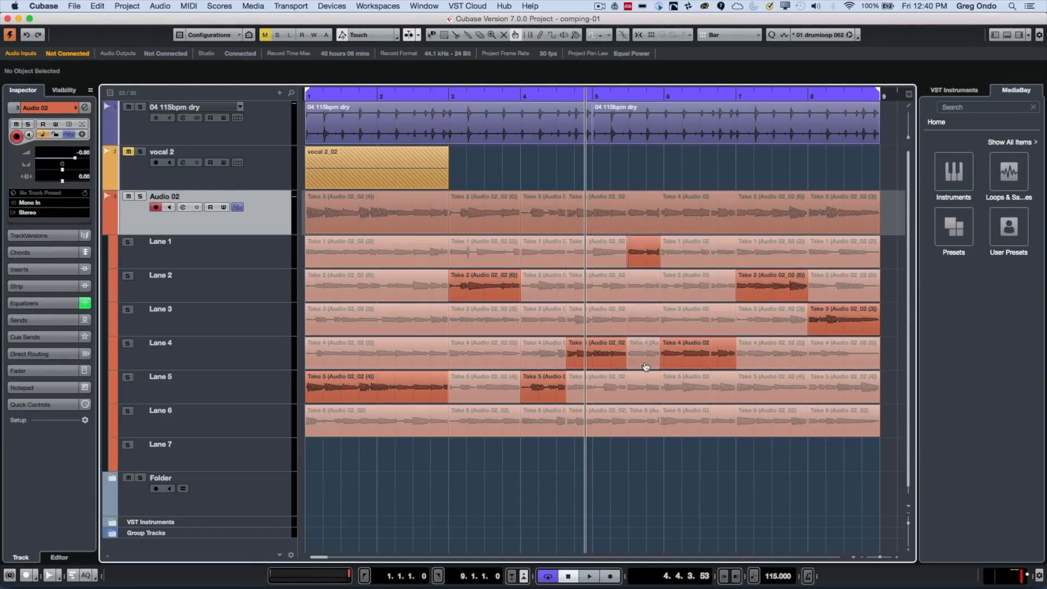
click(648, 324)
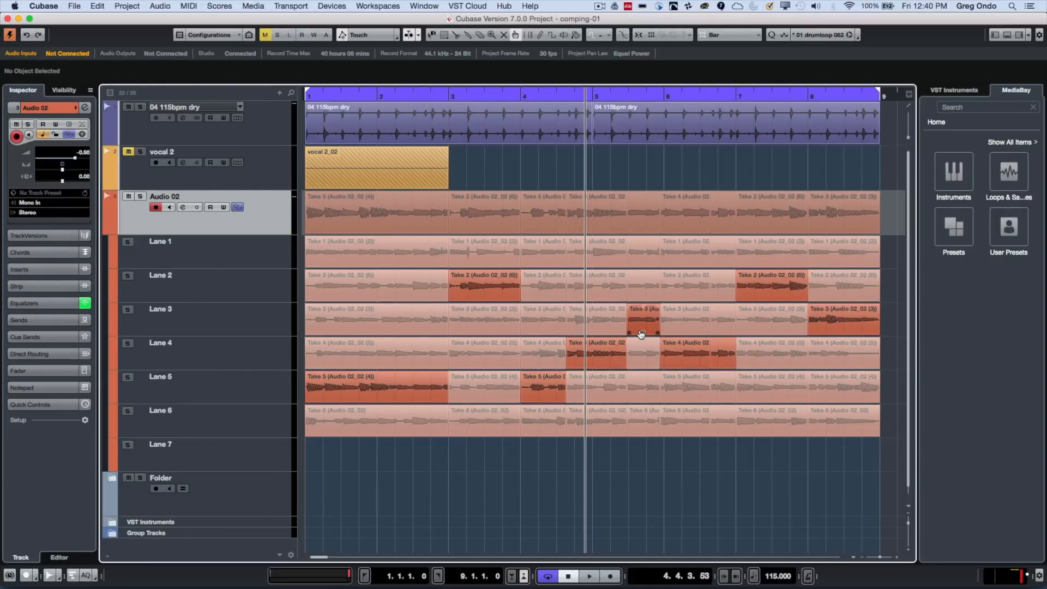
mouse_move(644, 321)
mouse_down()
mouse_move(606, 329)
mouse_move(659, 332)
mouse_up()
Switch bars 5.9 to 6.6 to Take 5, bar 7 to Take 4 and bar 8 to Take 5, and hide the Audio 02 lanes
click(705, 396)
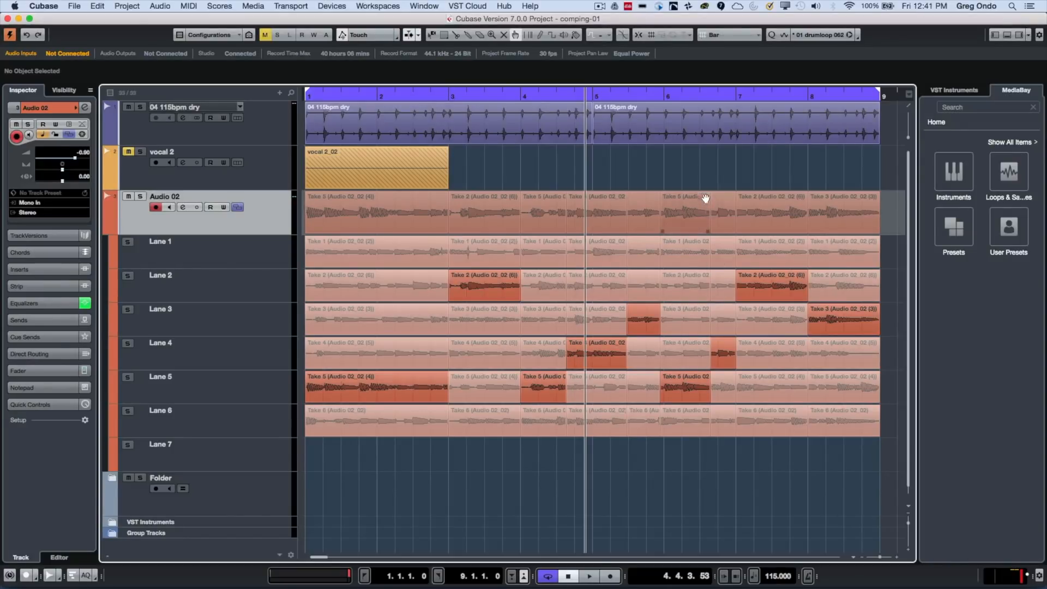
click(769, 354)
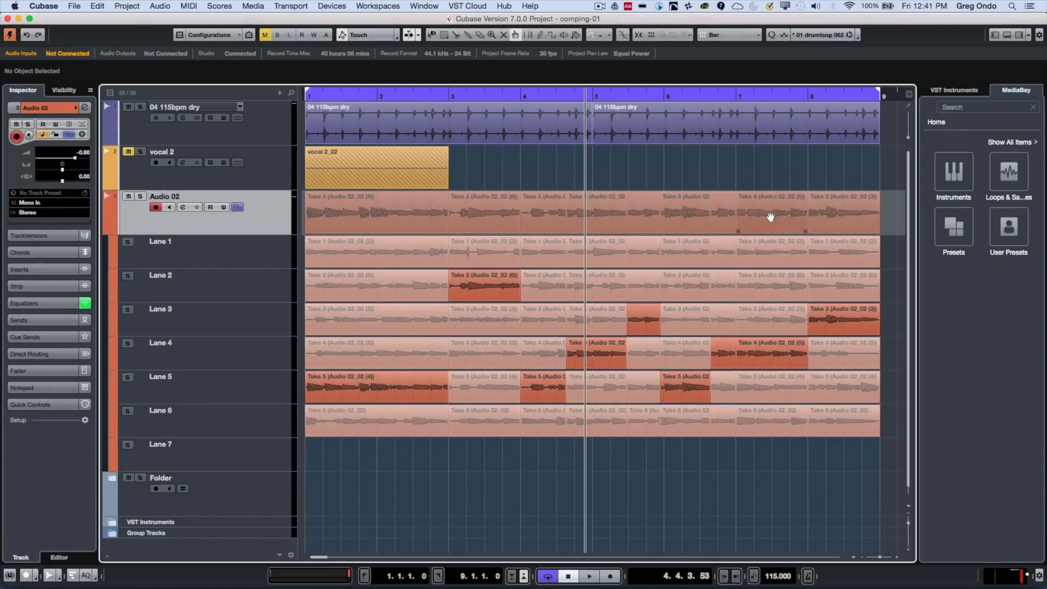
click(837, 386)
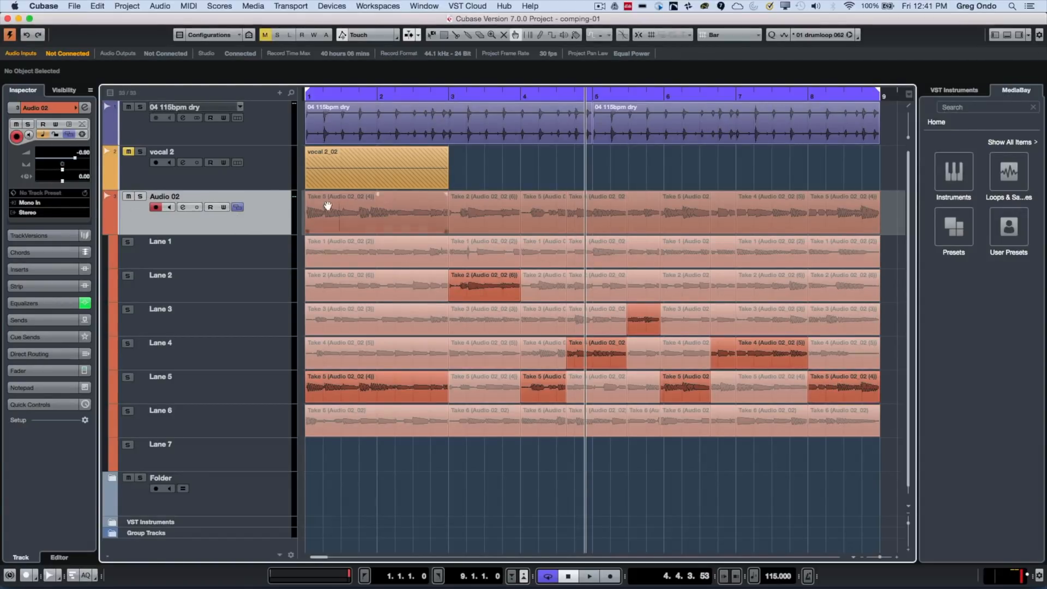
click(238, 208)
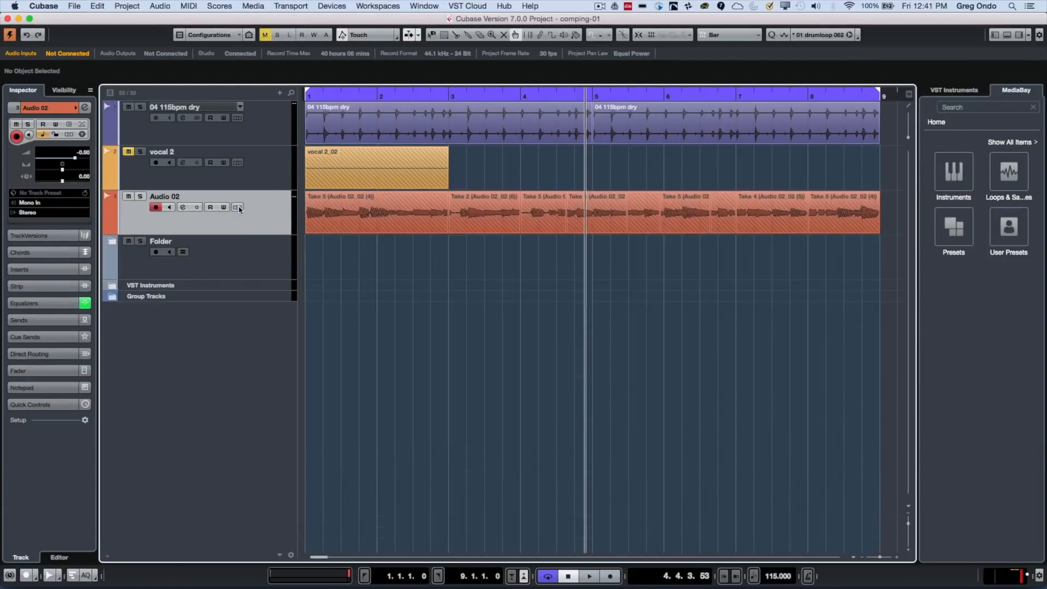